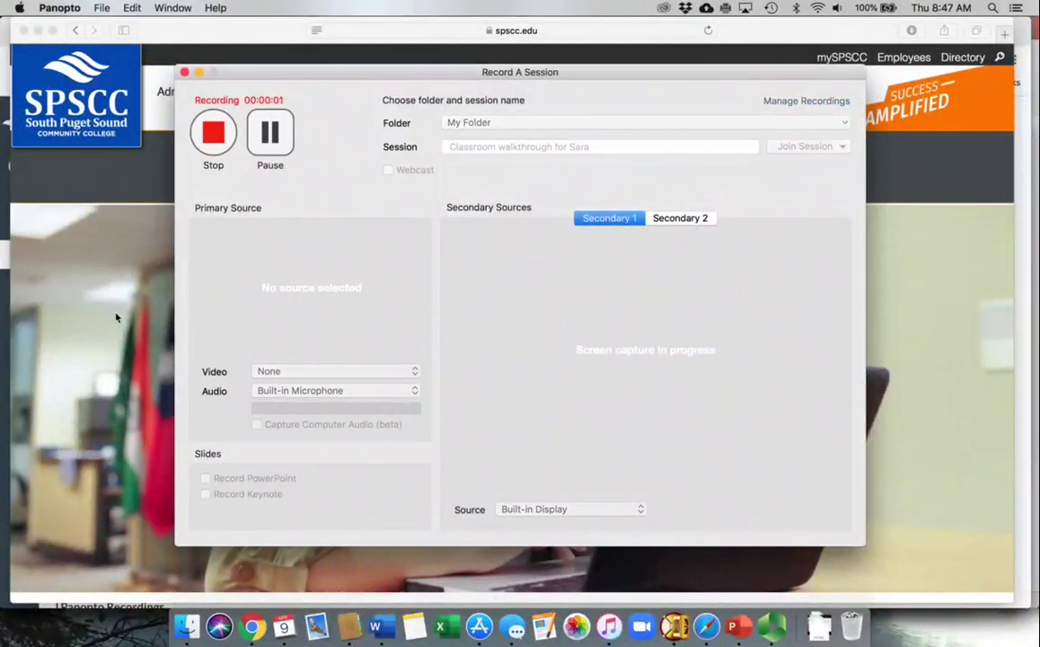
# Open Canvas from the mySPSCC student portal and enter the CCS 101 Winter 2019 OL course.
pyautogui.click(116, 317)
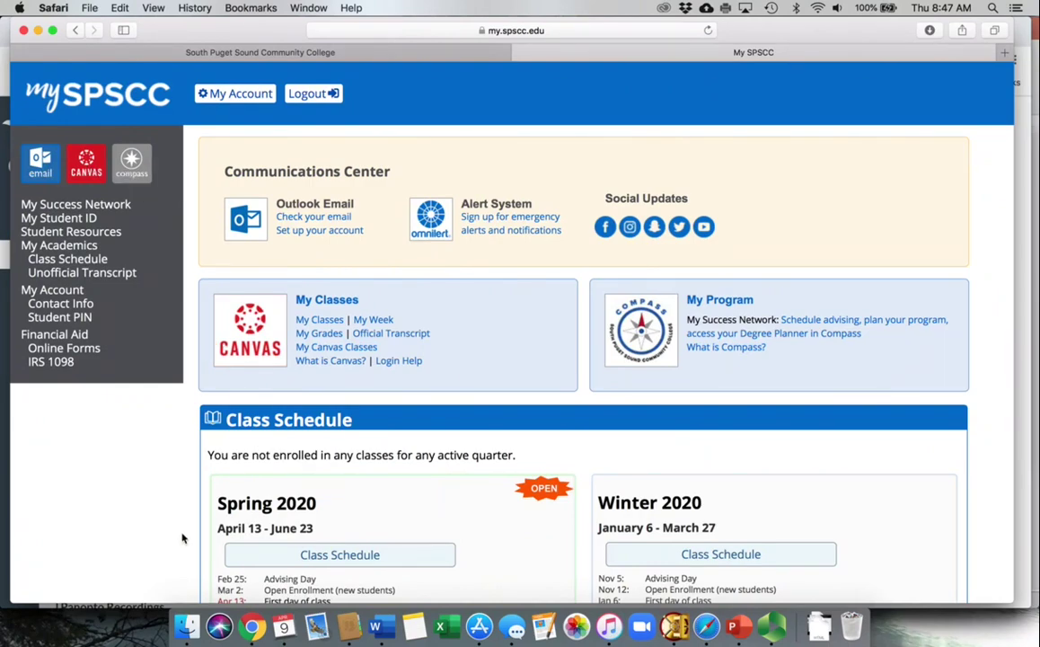
pyautogui.click(83, 173)
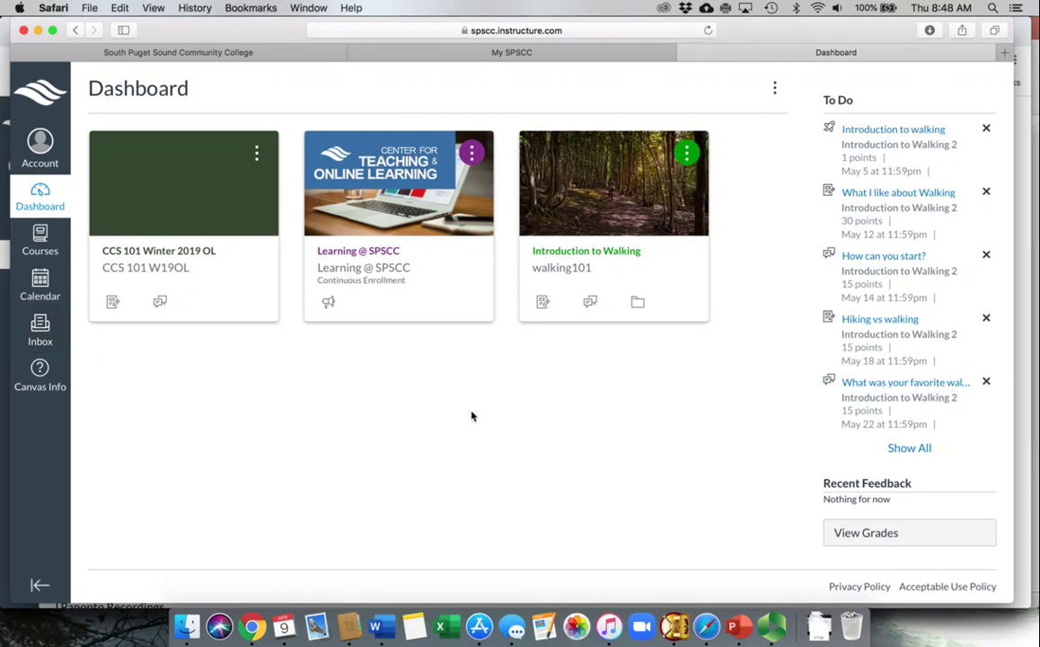
pyautogui.click(216, 231)
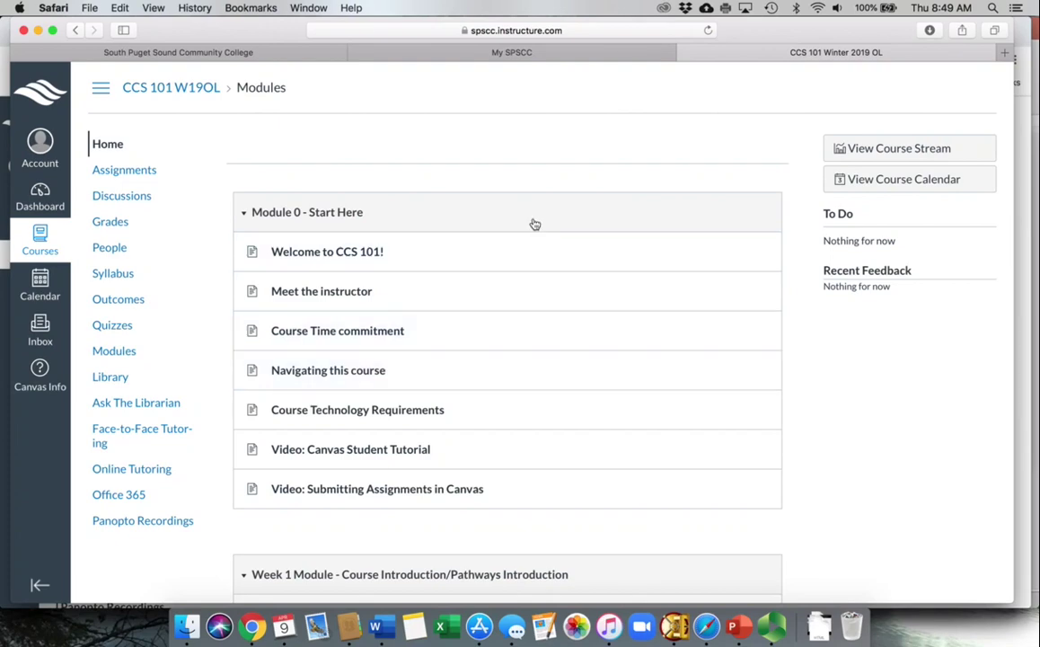
# Look through the course's Module 0 and Week 1 module items, including the work to complete this week.
pyautogui.scroll(-3, 585, 382)
pyautogui.scroll(2, 585, 383)
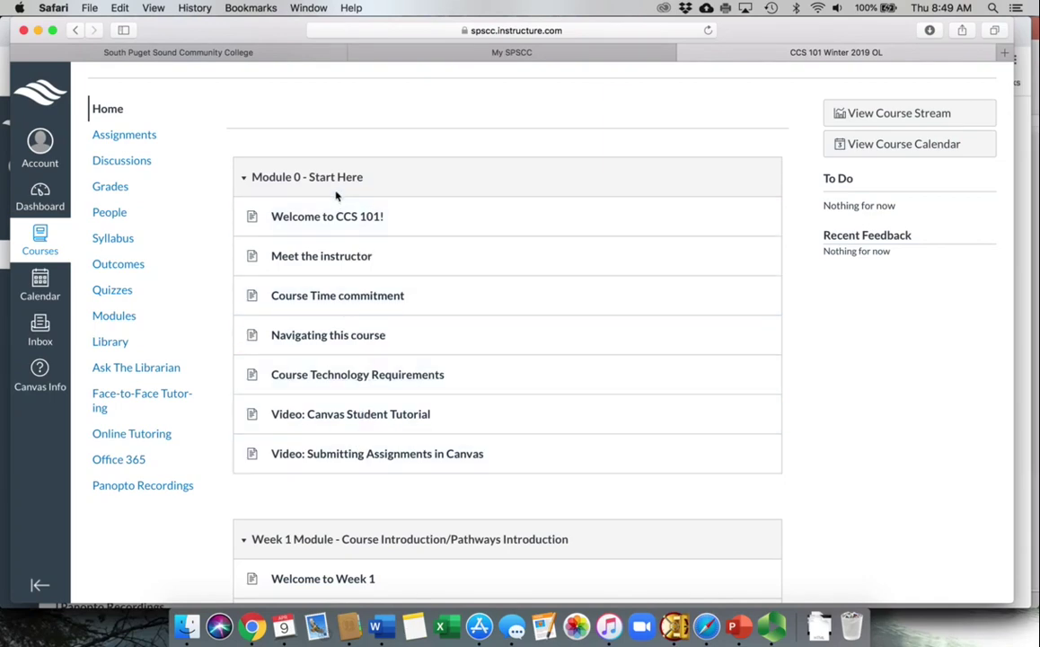
pyautogui.scroll(-4, 330, 471)
pyautogui.scroll(-4, 330, 472)
pyautogui.scroll(-2, 394, 471)
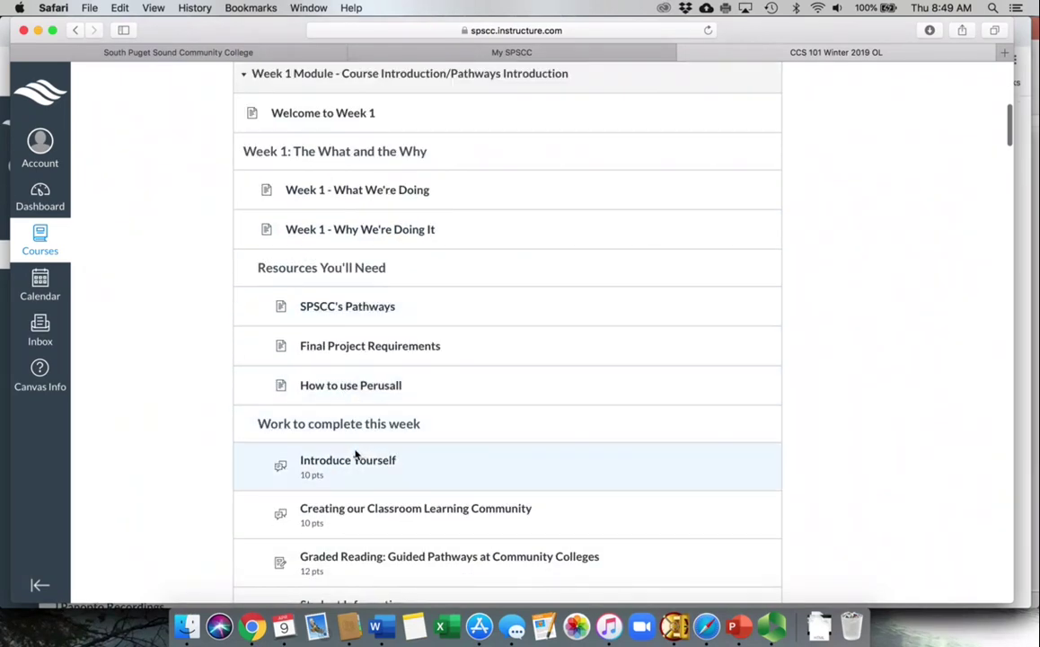
pyautogui.scroll(-5, 355, 455)
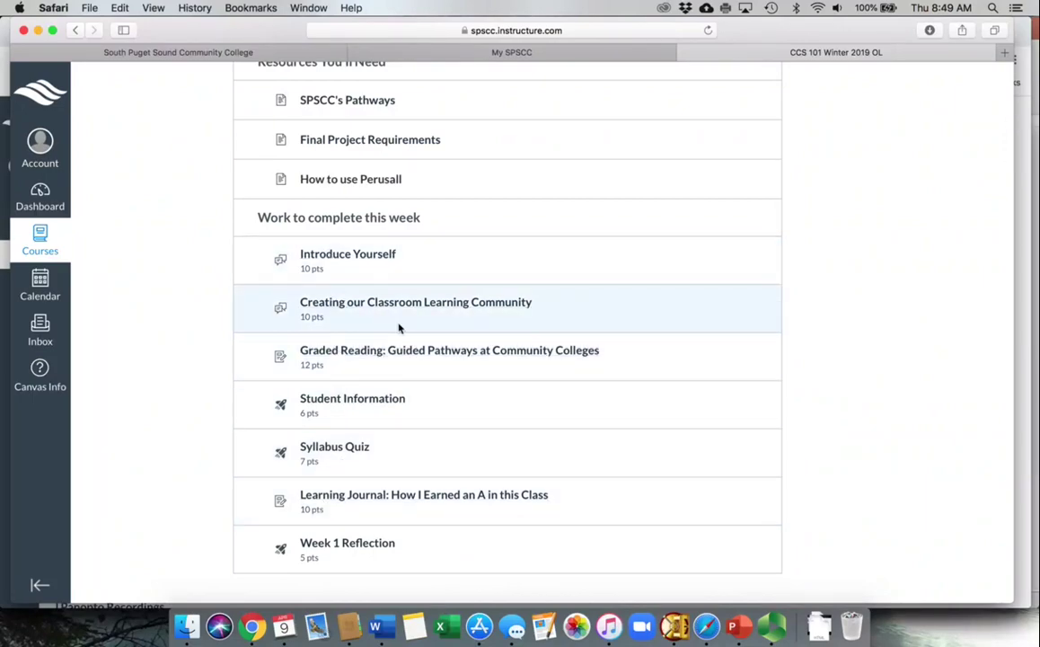
pyautogui.scroll(10, 400, 329)
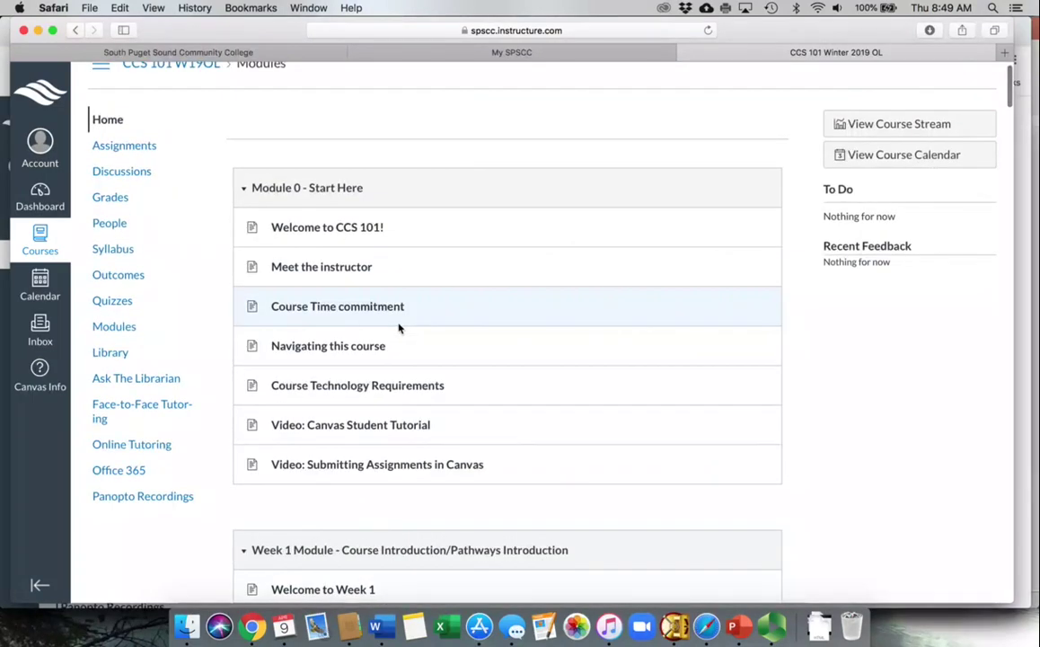
pyautogui.scroll(1, 400, 329)
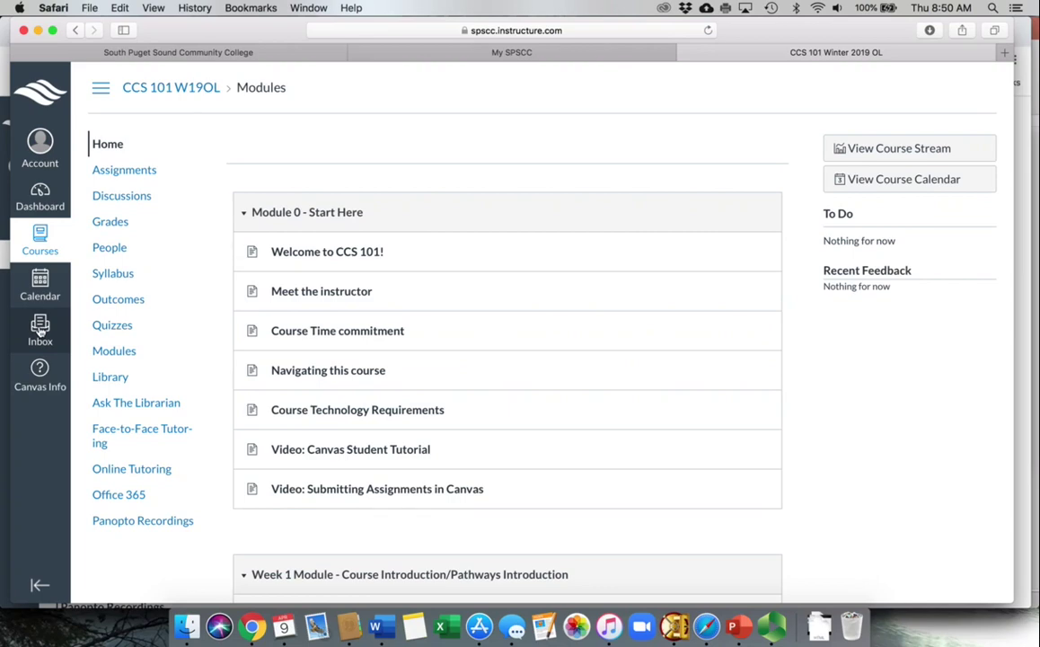
# Start a new message in the Canvas inbox for the CCS 101 Winter 2019 OL course.
pyautogui.click(40, 329)
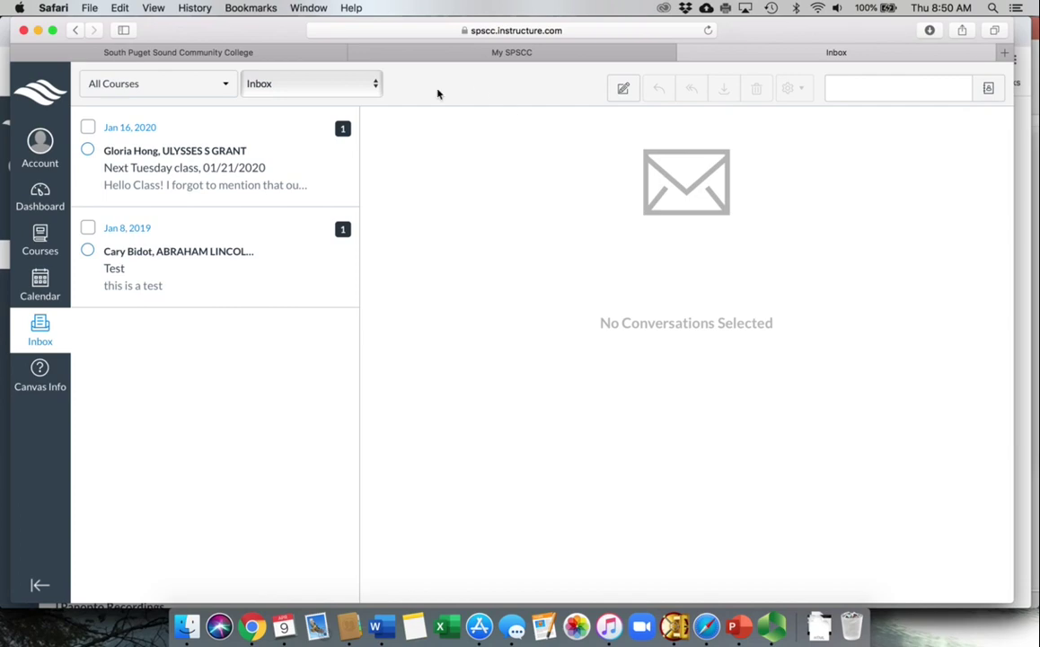
pyautogui.click(623, 90)
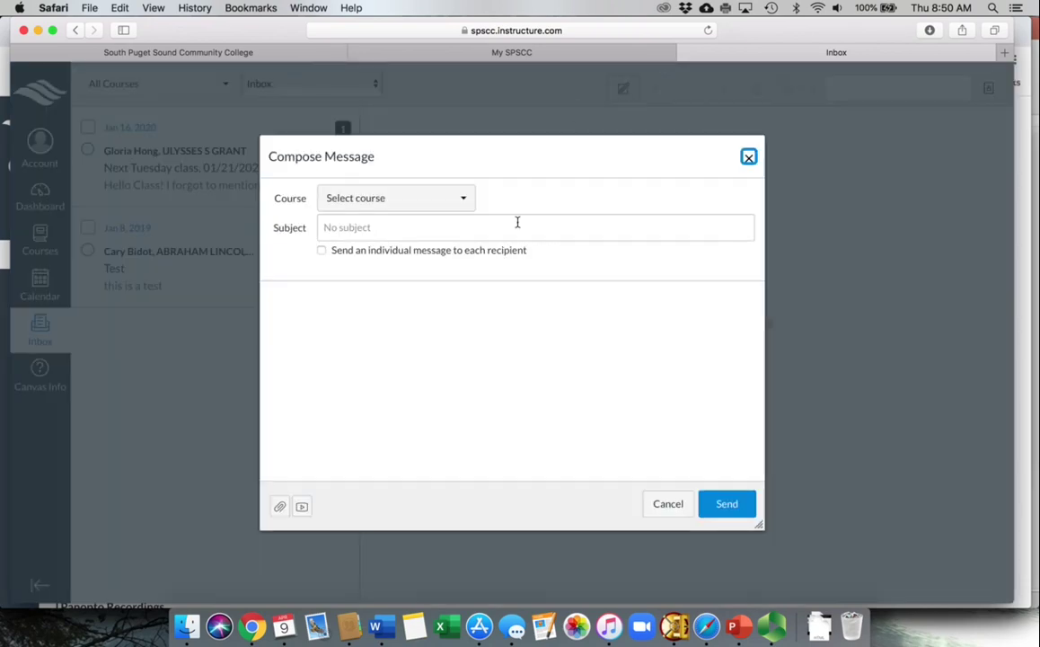
pyautogui.click(456, 201)
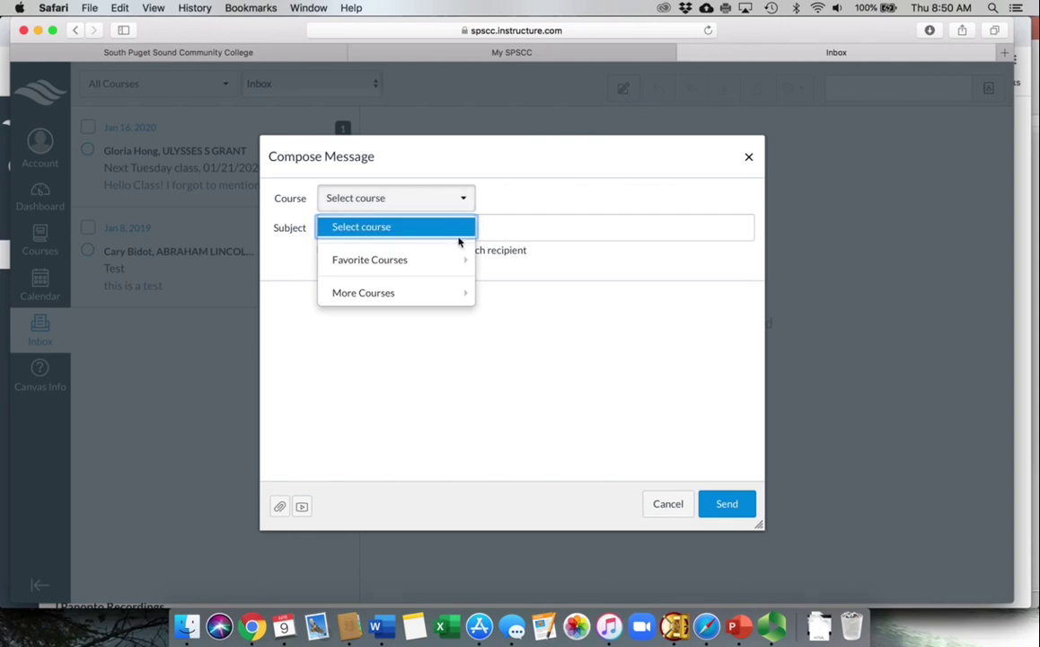
pyautogui.moveTo(455, 258)
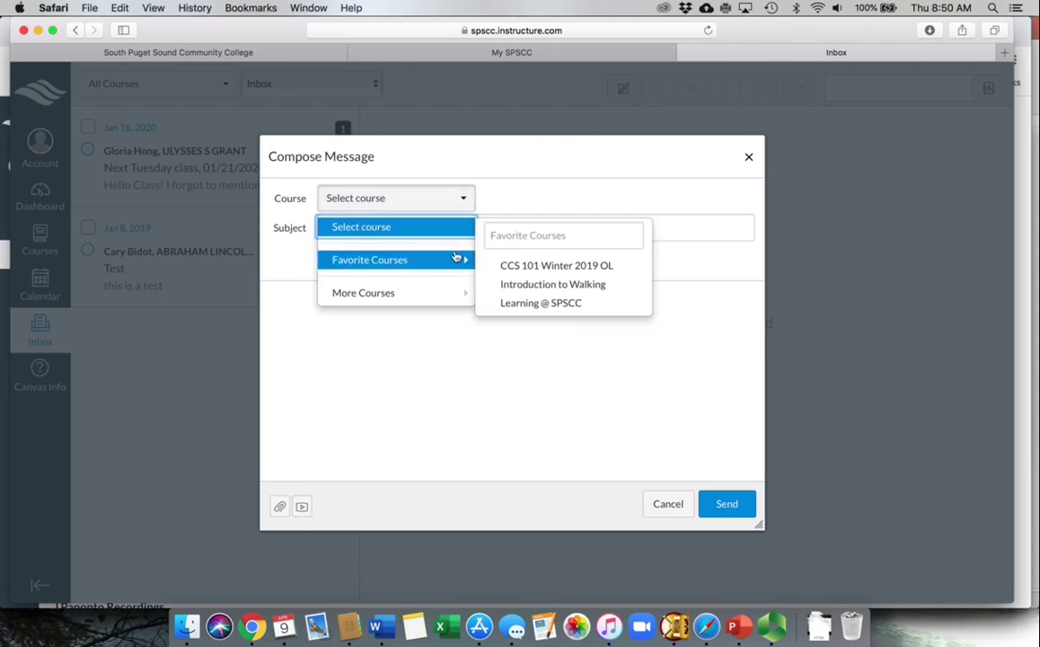
pyautogui.click(526, 267)
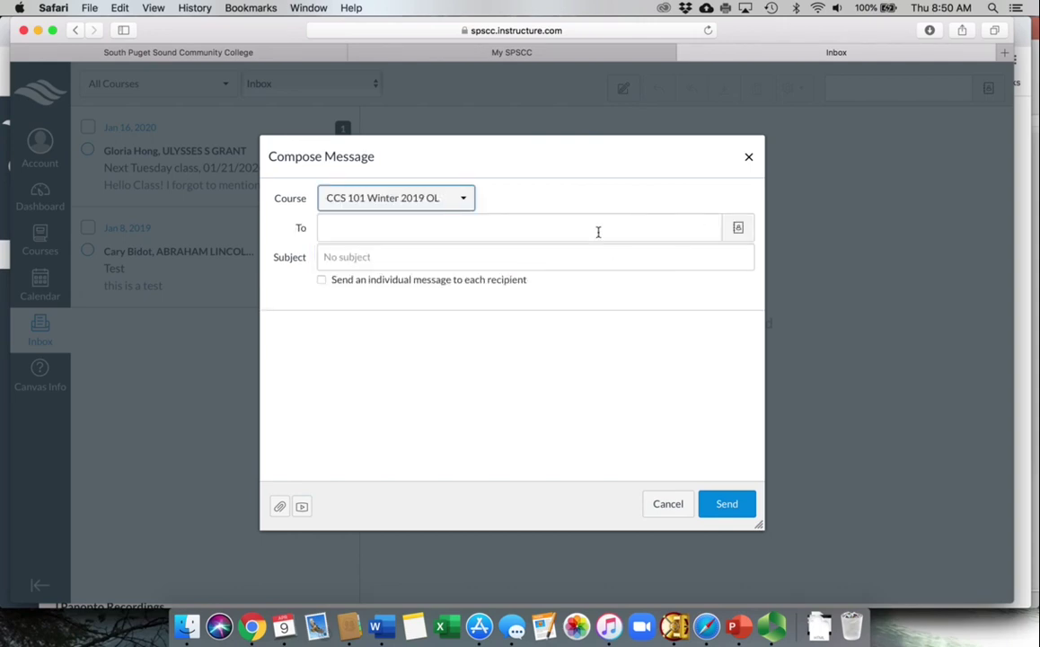
# Address the message to the second listed teacher with the subject "Question about assignments." and discard the draft.
pyautogui.click(737, 227)
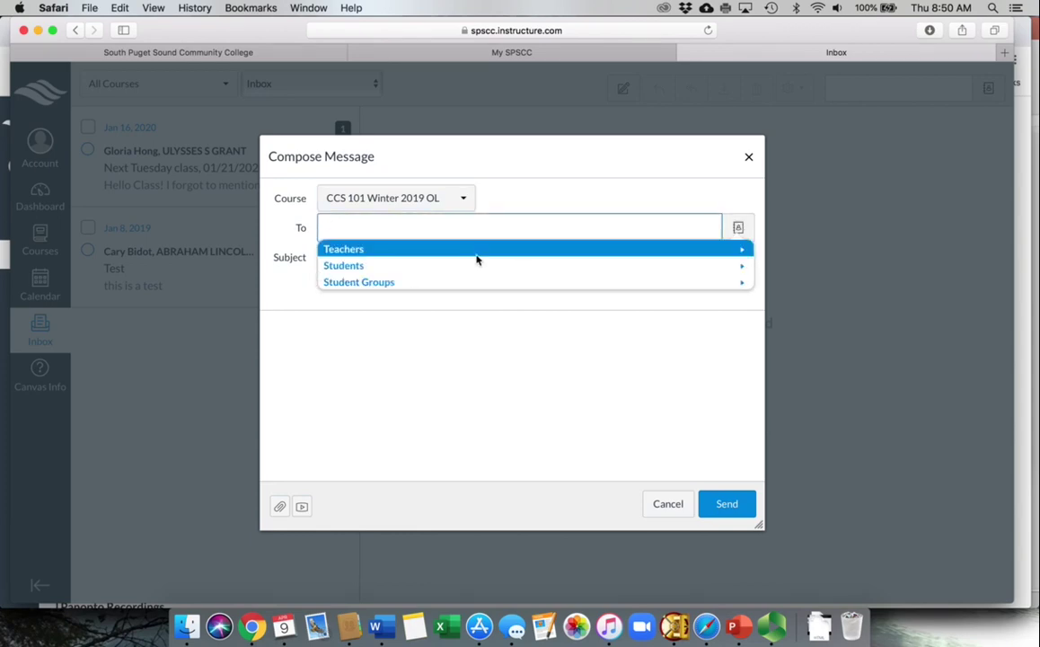
pyautogui.click(376, 251)
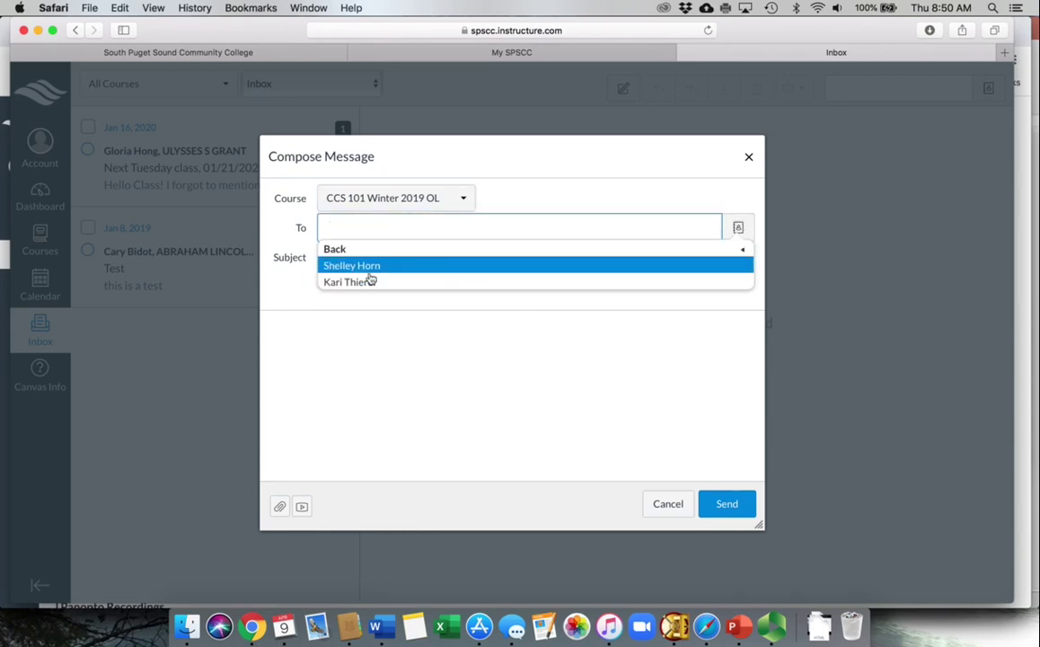
pyautogui.click(367, 281)
pyautogui.click(366, 258)
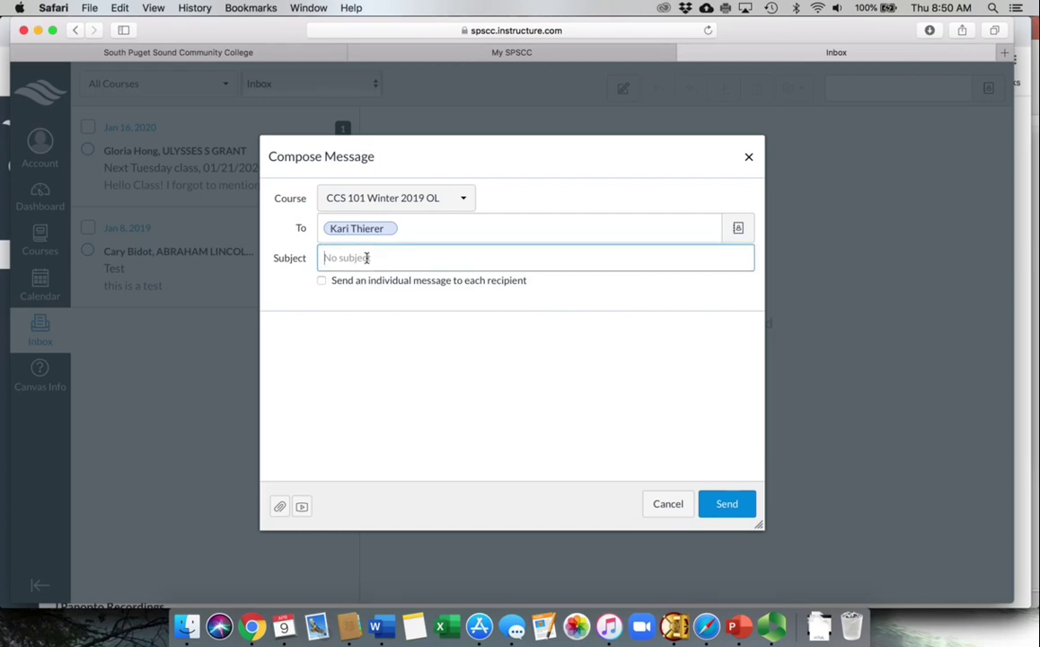
pyautogui.write('Question about assignments.')
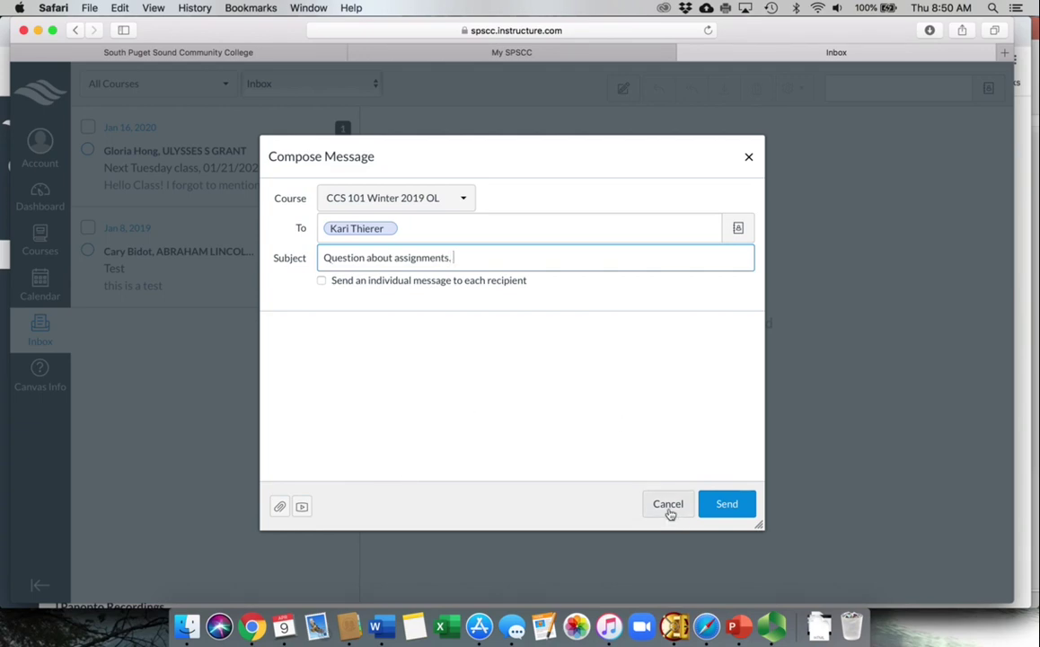
pyautogui.click(669, 513)
# Return to the CCS 101 Winter 2019 OL course through the dashboard and view its syllabus.
pyautogui.click(36, 201)
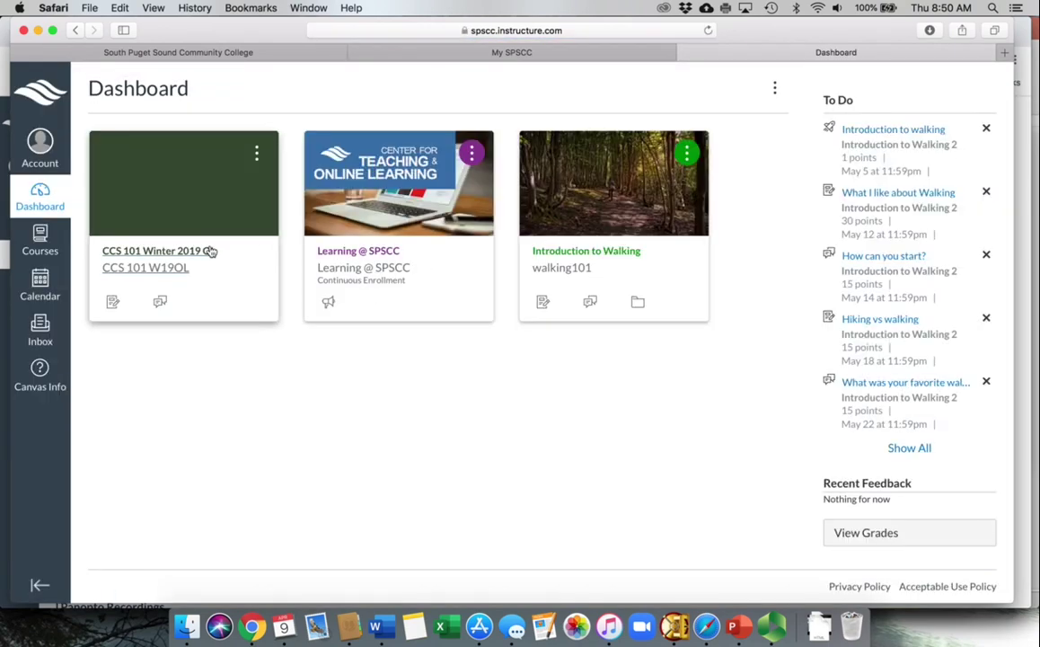
pyautogui.click(212, 254)
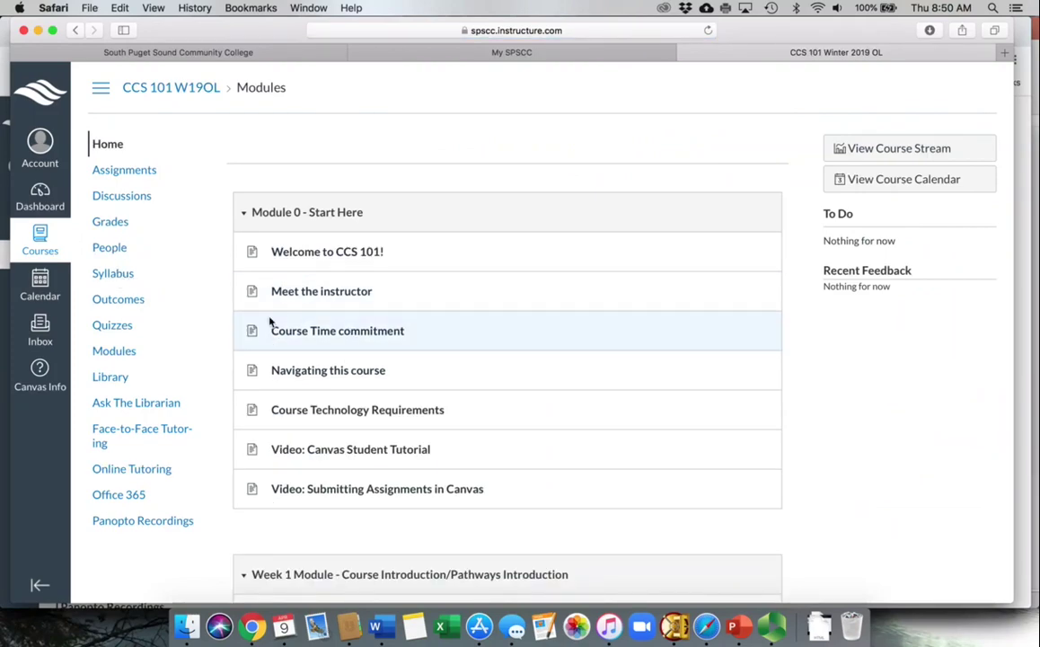
pyautogui.scroll(-2, 270, 325)
pyautogui.scroll(2, 247, 341)
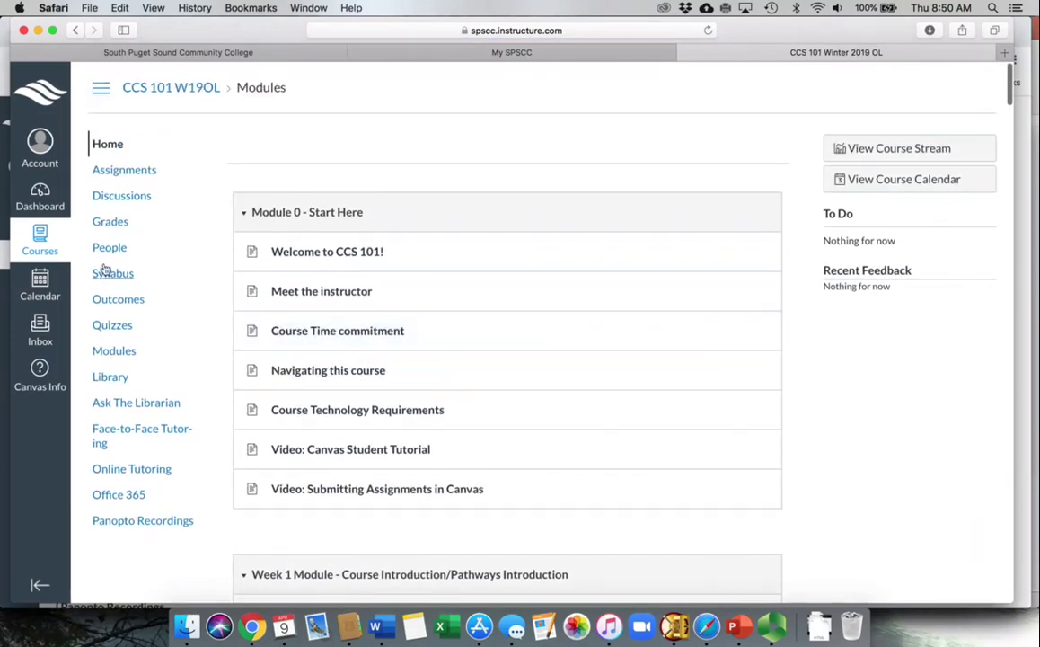
pyautogui.click(110, 273)
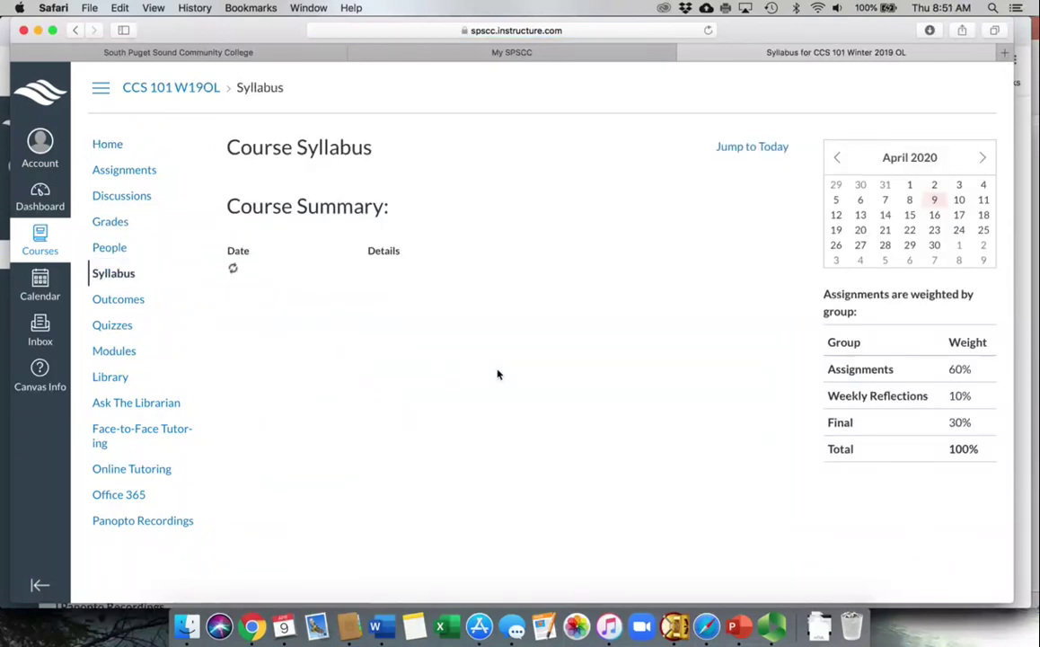
# Go back to the course home page and review the Module 0 and Week 1 module lists.
pyautogui.click(107, 146)
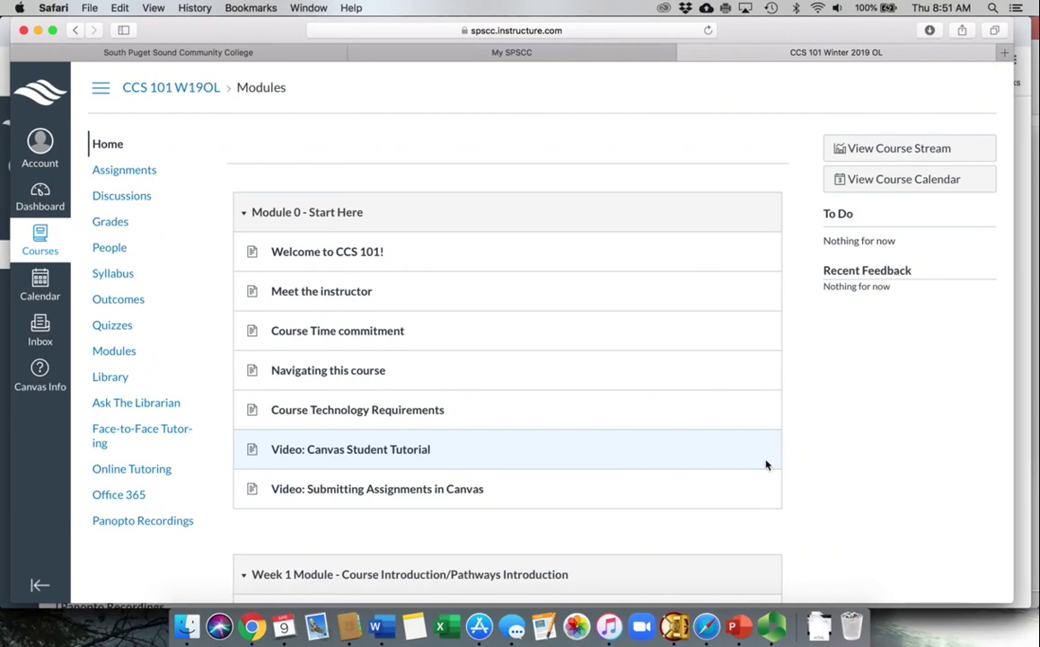
pyautogui.scroll(-2, 806, 482)
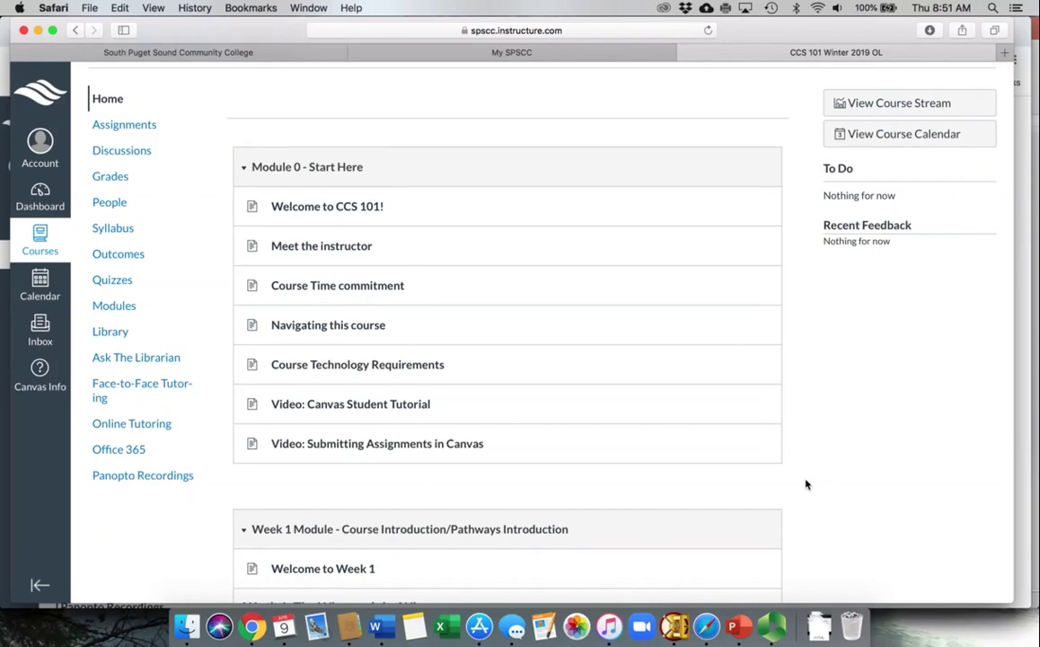
pyautogui.scroll(2, 806, 485)
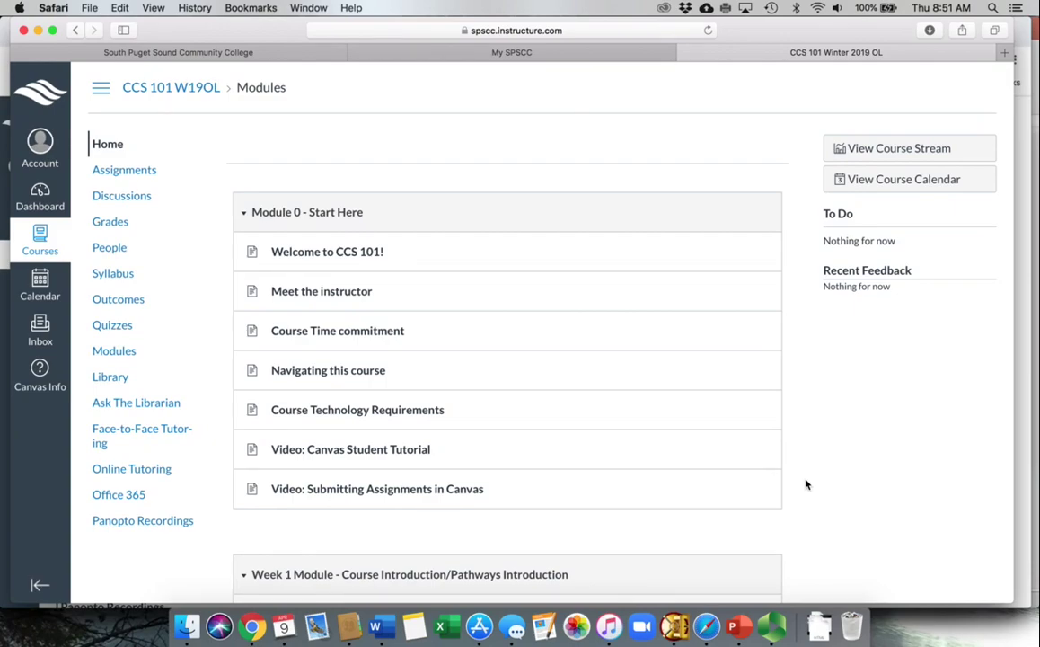
pyautogui.scroll(-5, 805, 485)
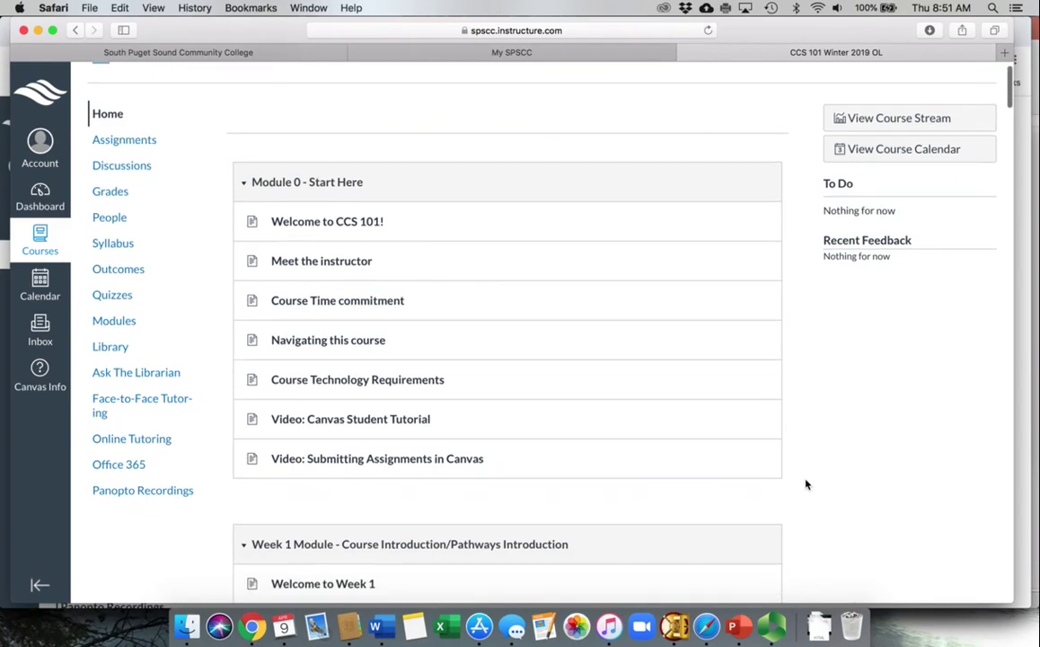
pyautogui.scroll(5, 806, 485)
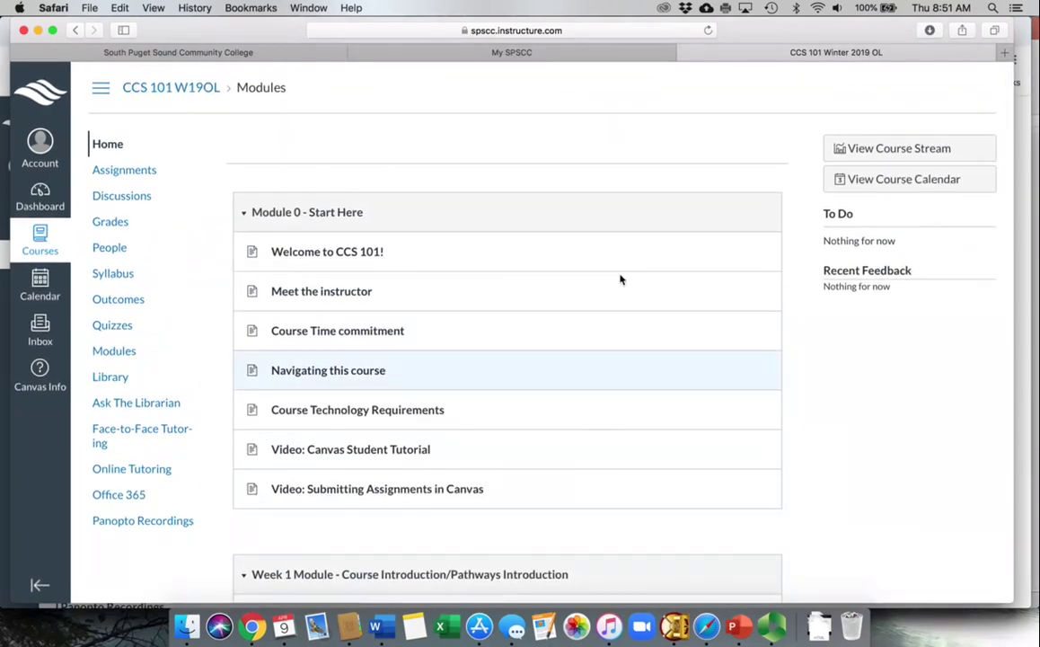
# Open the Learning @ SPSCC course from the dashboard.
pyautogui.click(45, 199)
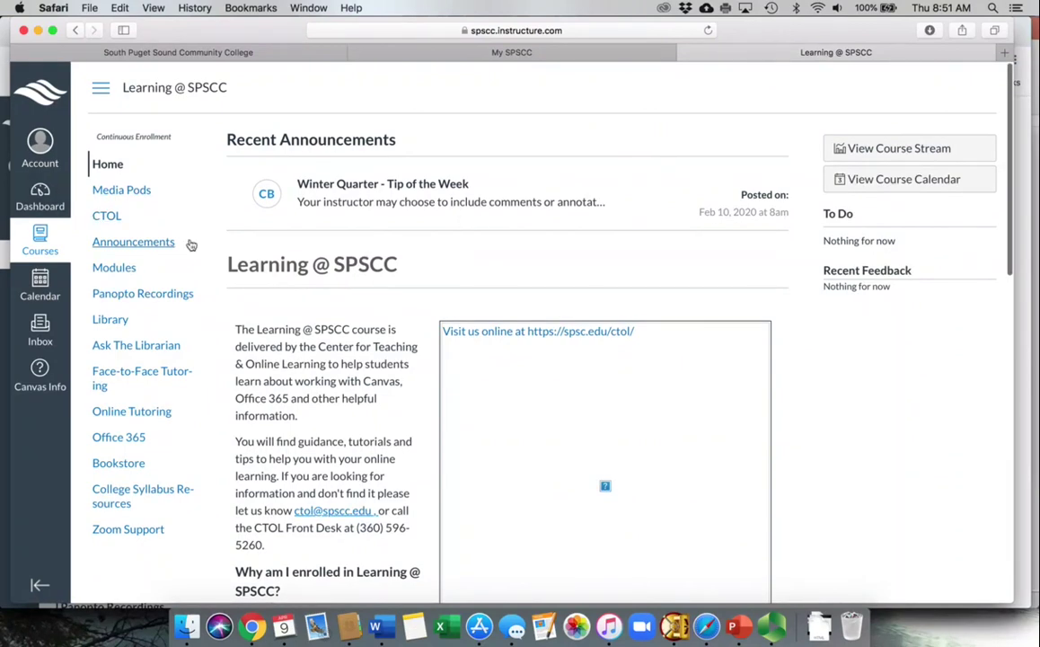
pyautogui.click(774, 626)
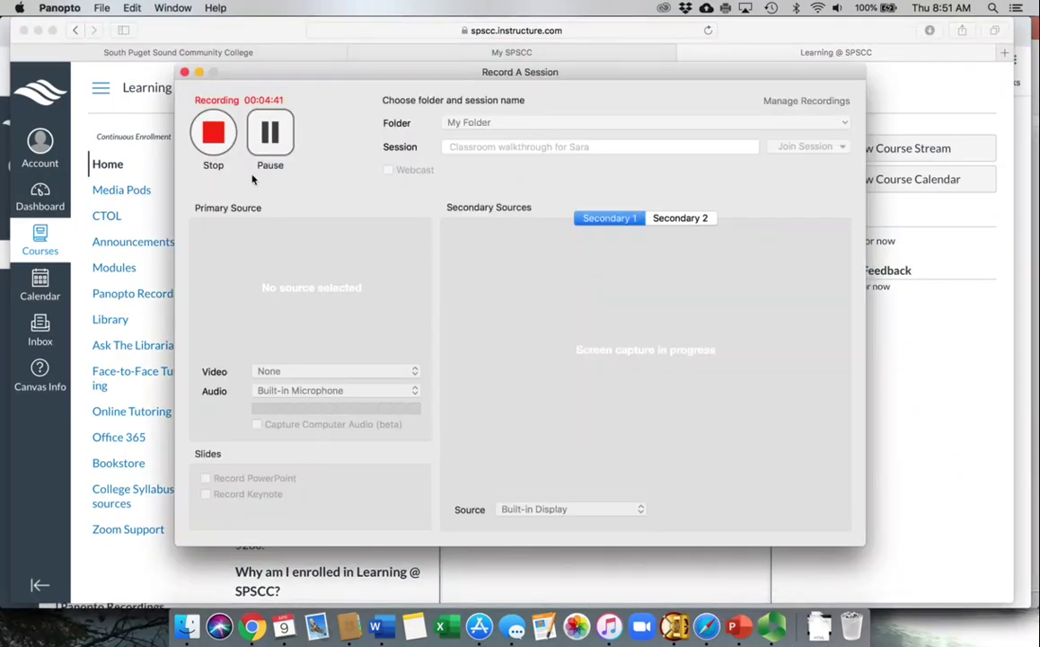